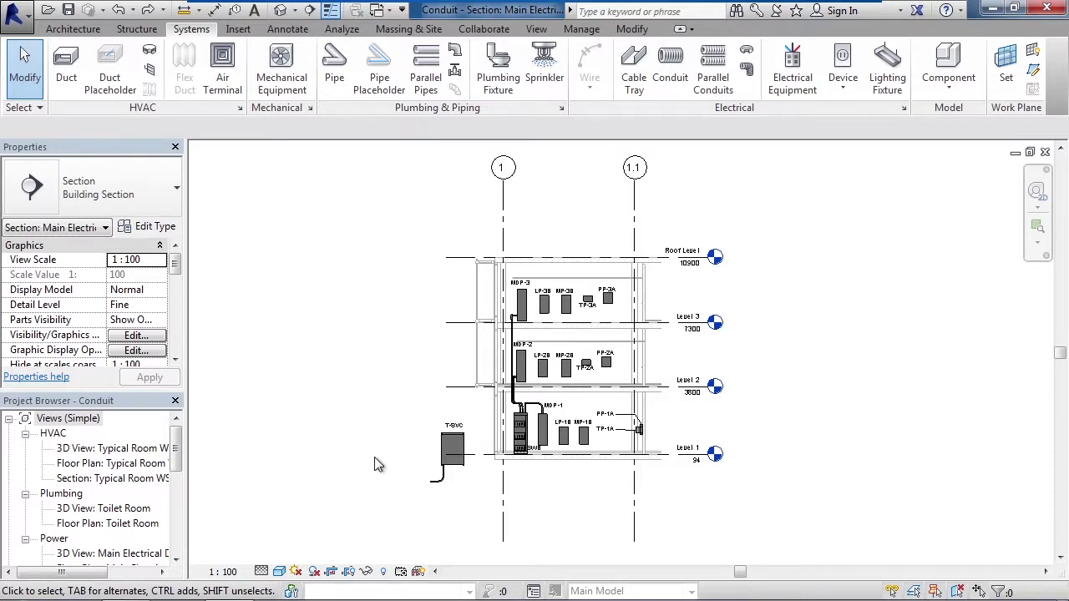
Step: Review the electrical settings for conduit: general options, rise/drop, single line and two line symbology, and the size table
{"action": "scroll", "coordinate": [498, 489], "scroll_direction": "up", "scroll_amount": 5}
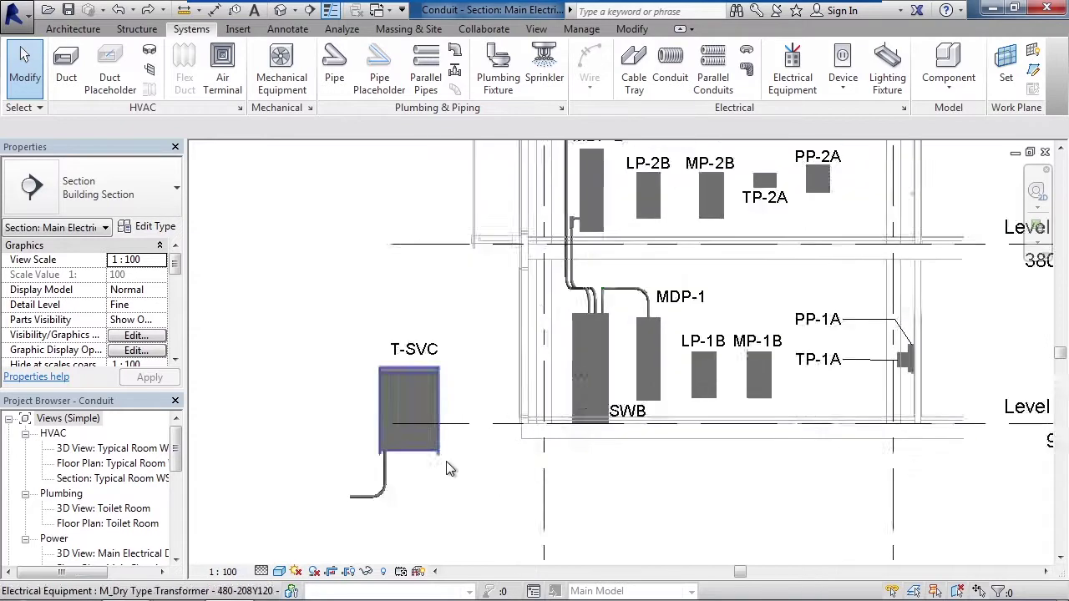
{"action": "scroll", "coordinate": [458, 458], "scroll_direction": "up", "scroll_amount": 1}
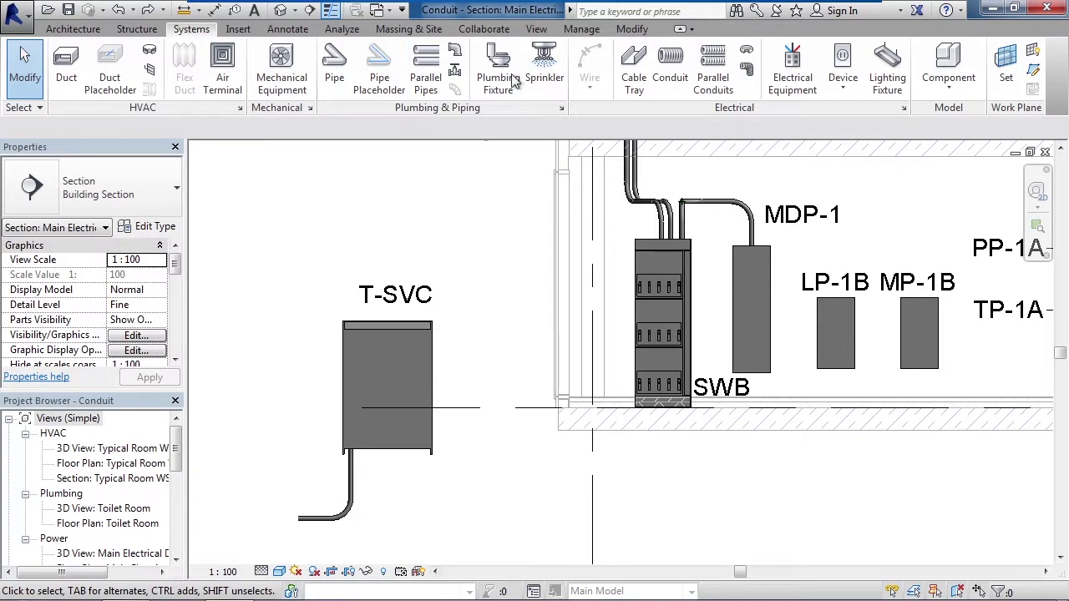
{"action": "left_click", "coordinate": [905, 112]}
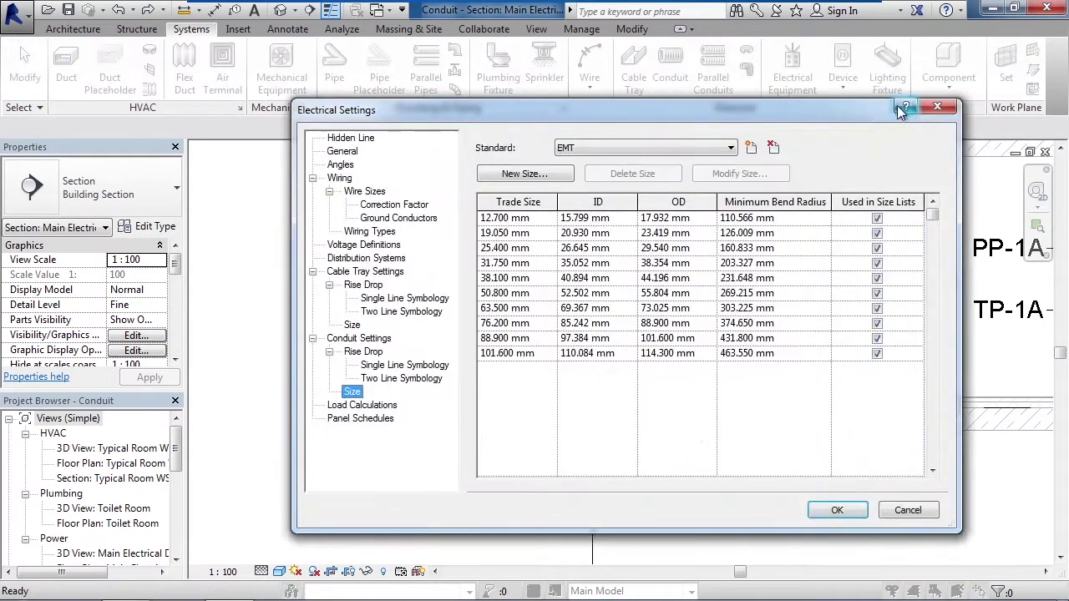
{"action": "left_click", "coordinate": [359, 339]}
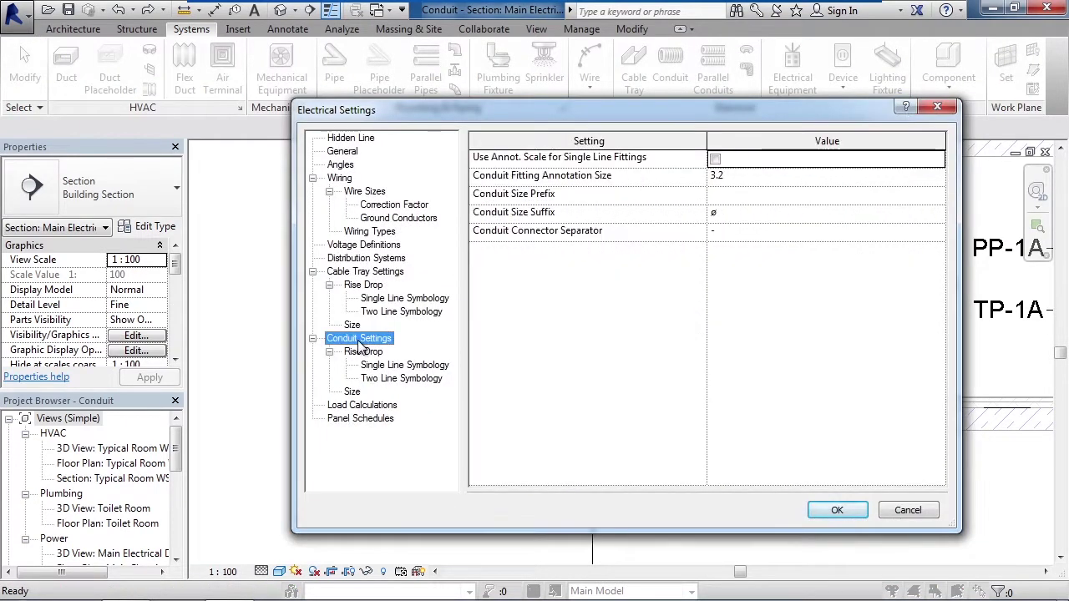
{"action": "left_click", "coordinate": [362, 352]}
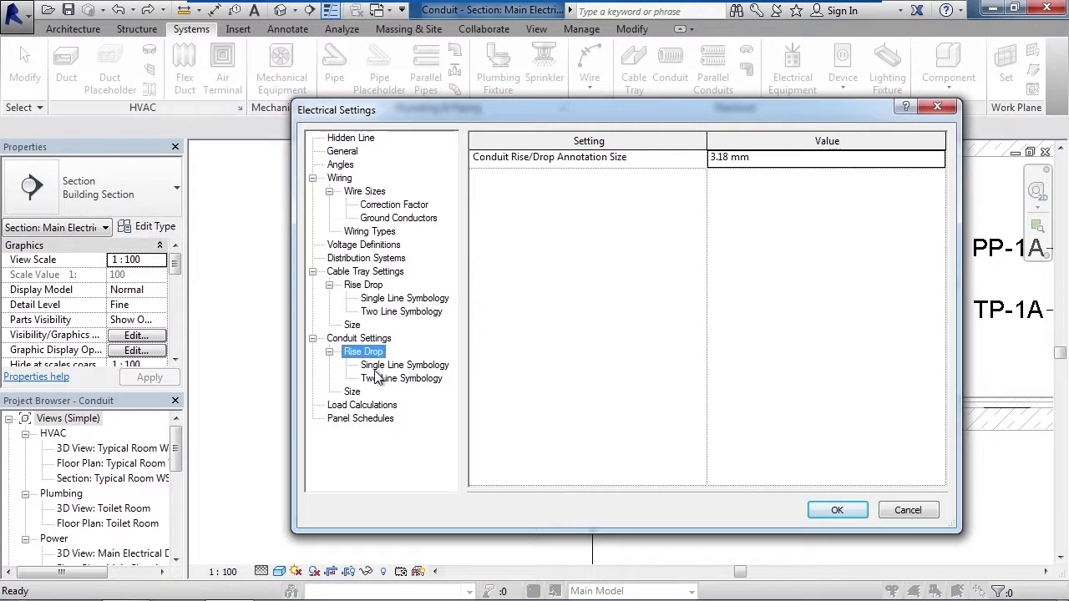
{"action": "left_click", "coordinate": [373, 368]}
{"action": "left_click", "coordinate": [373, 380]}
{"action": "left_click", "coordinate": [353, 394]}
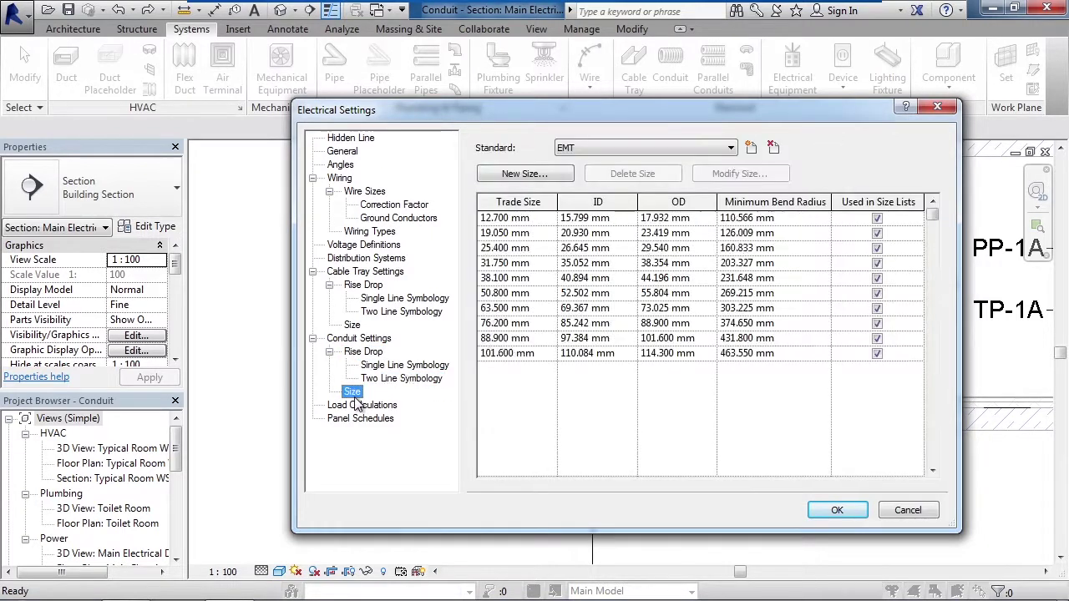
Step: Examine the conduit sizes of the RNC Schedule80 standard and leave the electrical settings without saving
{"action": "left_click", "coordinate": [650, 150]}
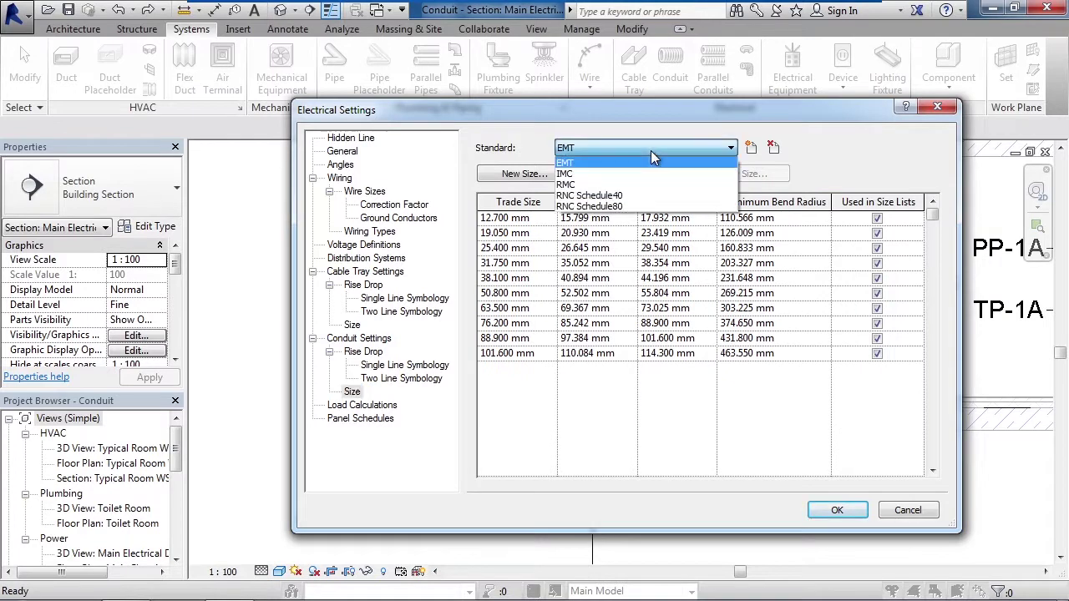
{"action": "left_click", "coordinate": [630, 209]}
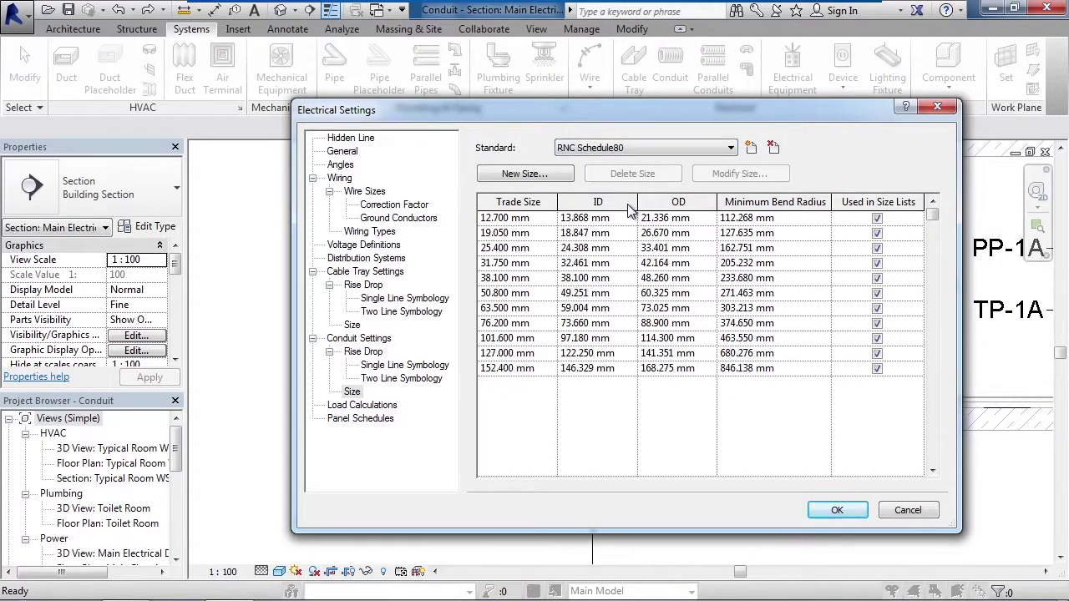
{"action": "left_click", "coordinate": [922, 514]}
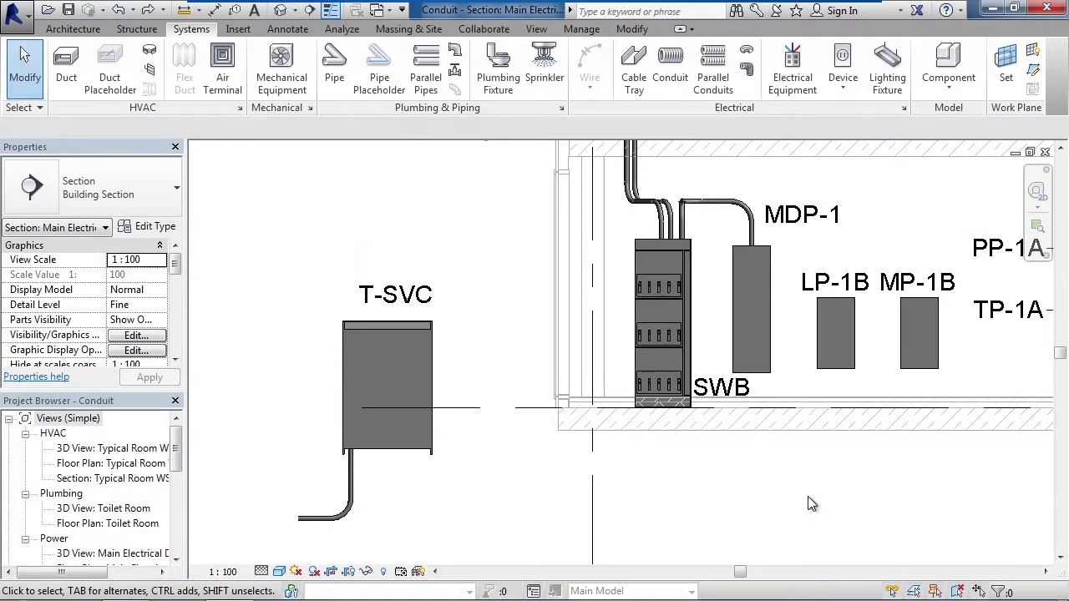
Step: Start a conduit from the bottom face of the T-SVC transformer, accepting the default connector position at the centre of the face
{"action": "middle_click_drag", "start_coordinate": [806, 488], "coordinate": [808, 475]}
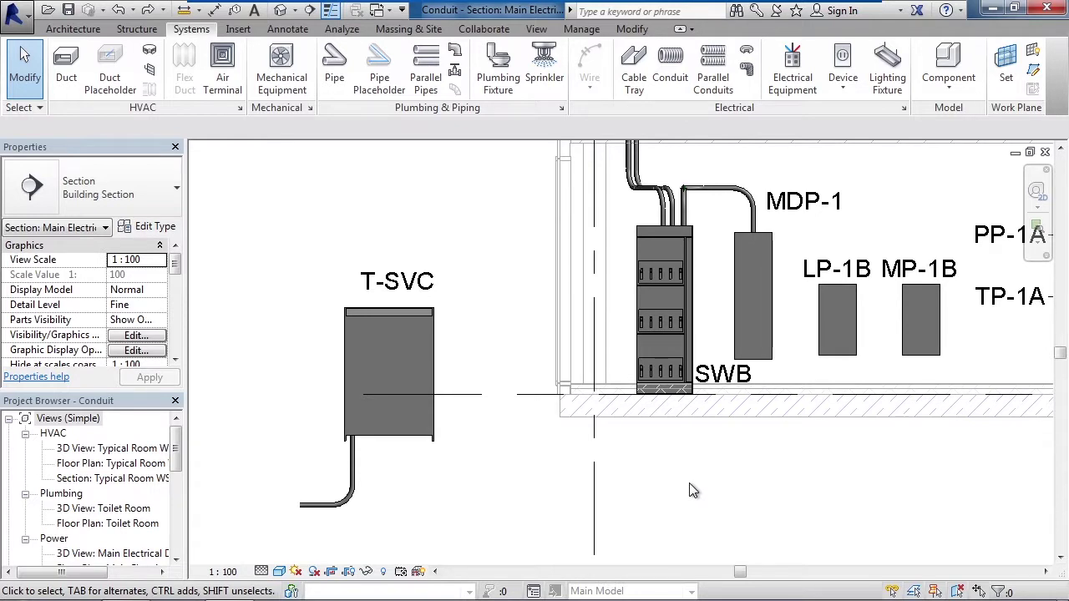
{"action": "left_click", "coordinate": [415, 444]}
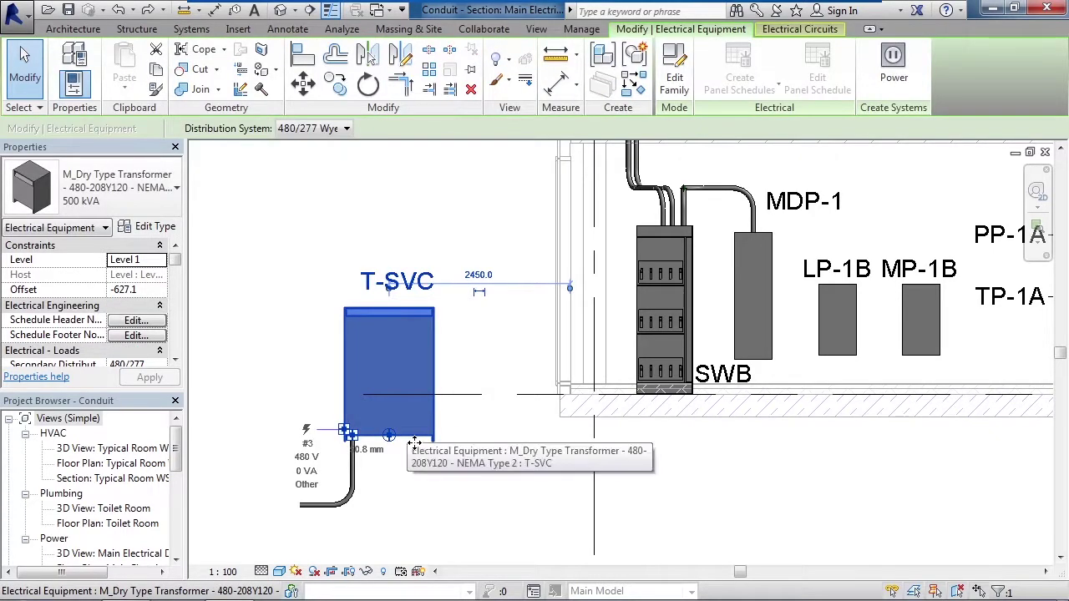
{"action": "middle_click_drag", "start_coordinate": [584, 513], "coordinate": [568, 429]}
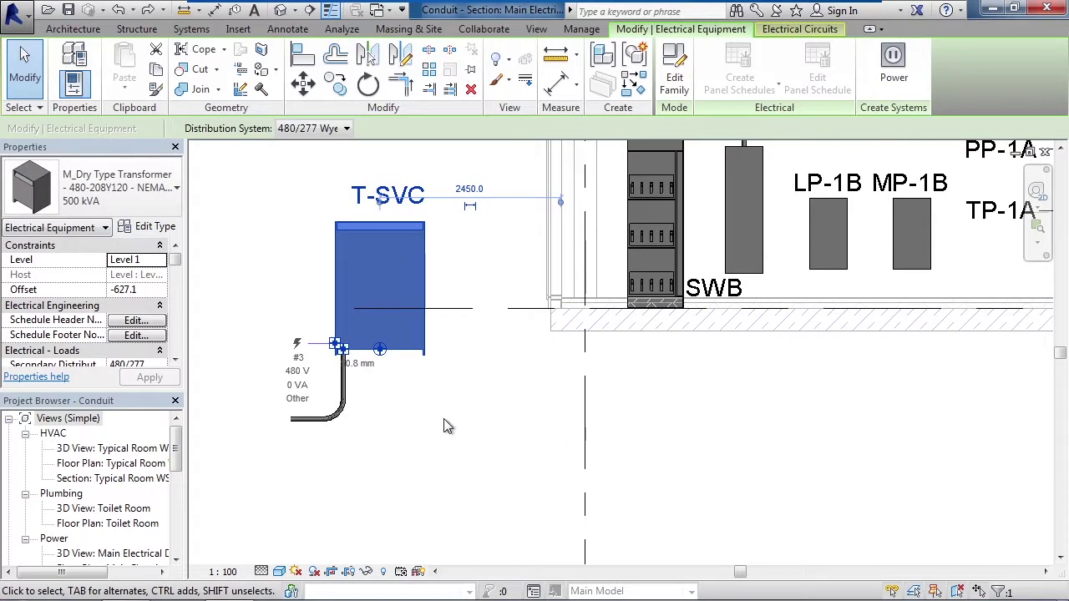
{"action": "right_click", "coordinate": [383, 354]}
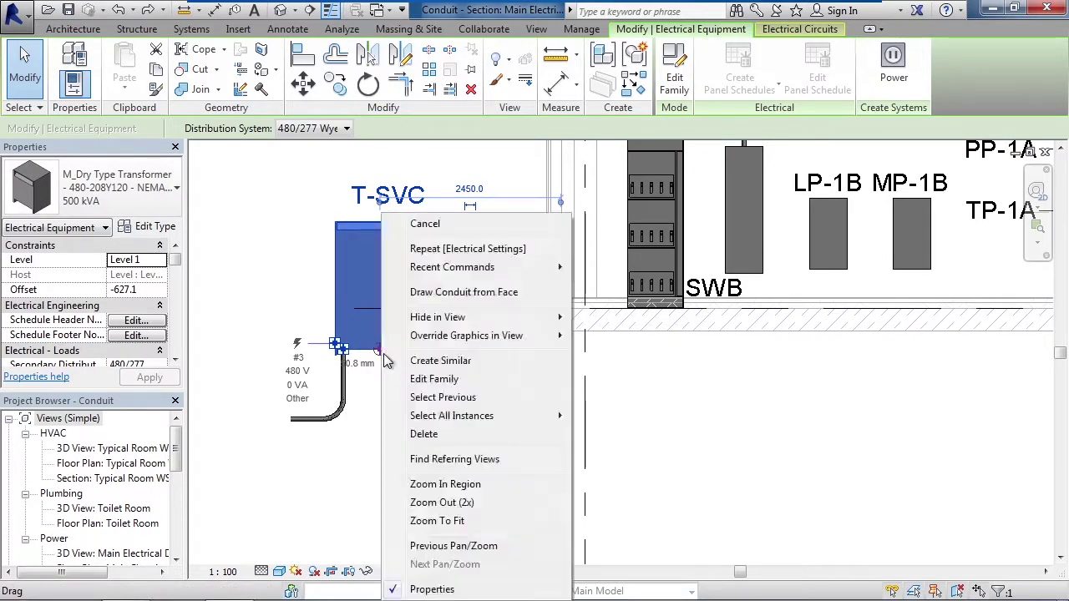
{"action": "left_click", "coordinate": [431, 292]}
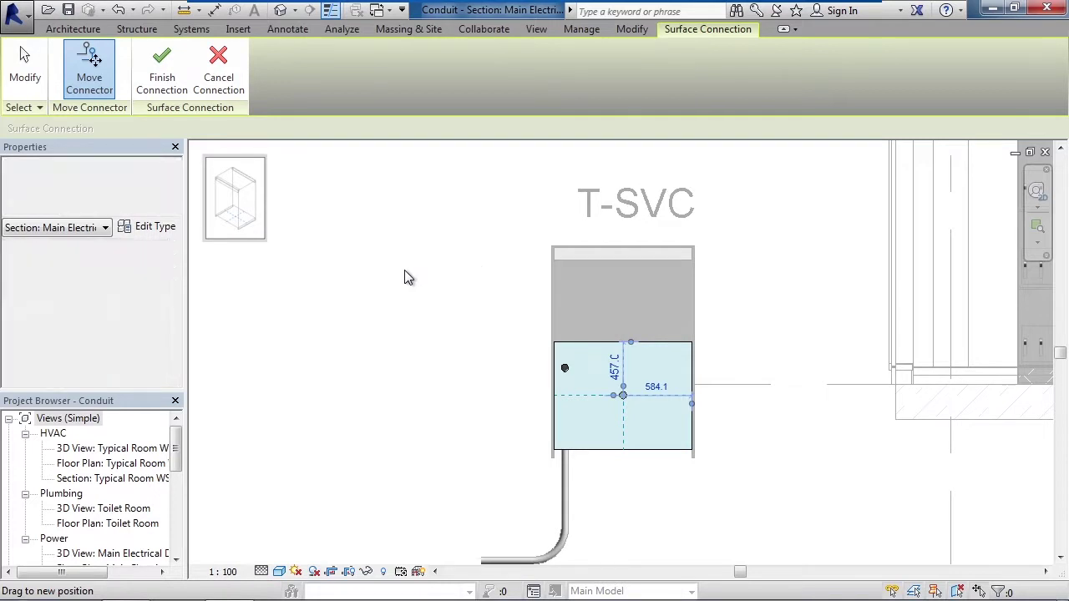
{"action": "left_click", "coordinate": [163, 93]}
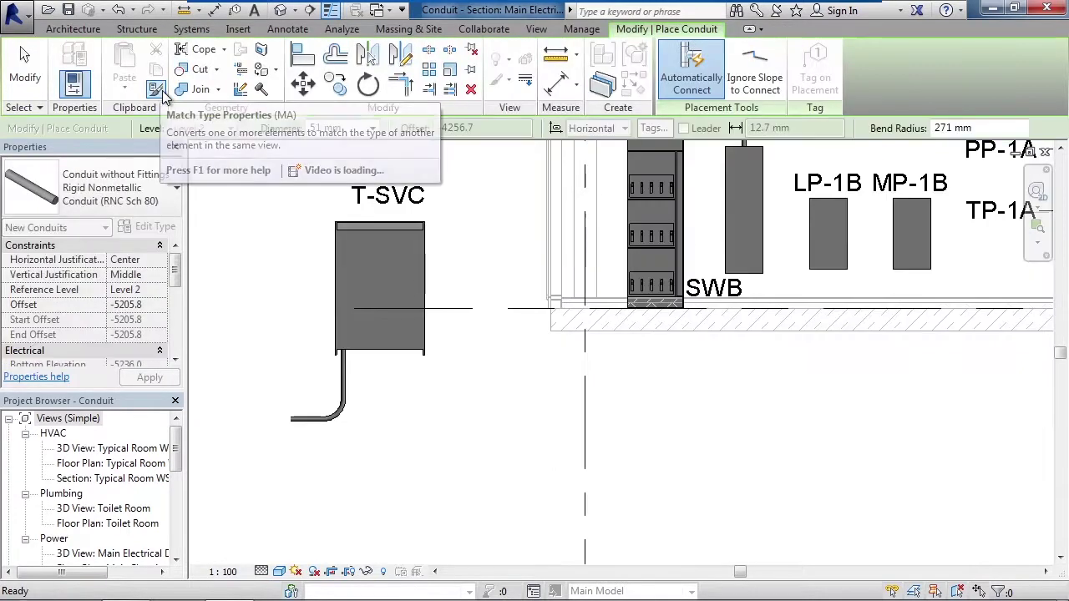
Step: Route the 51 mm conduit about 949 mm down, across beneath the SWB switchboard and about 1500 mm up, connecting at its base's default position
{"action": "left_click", "coordinate": [380, 351]}
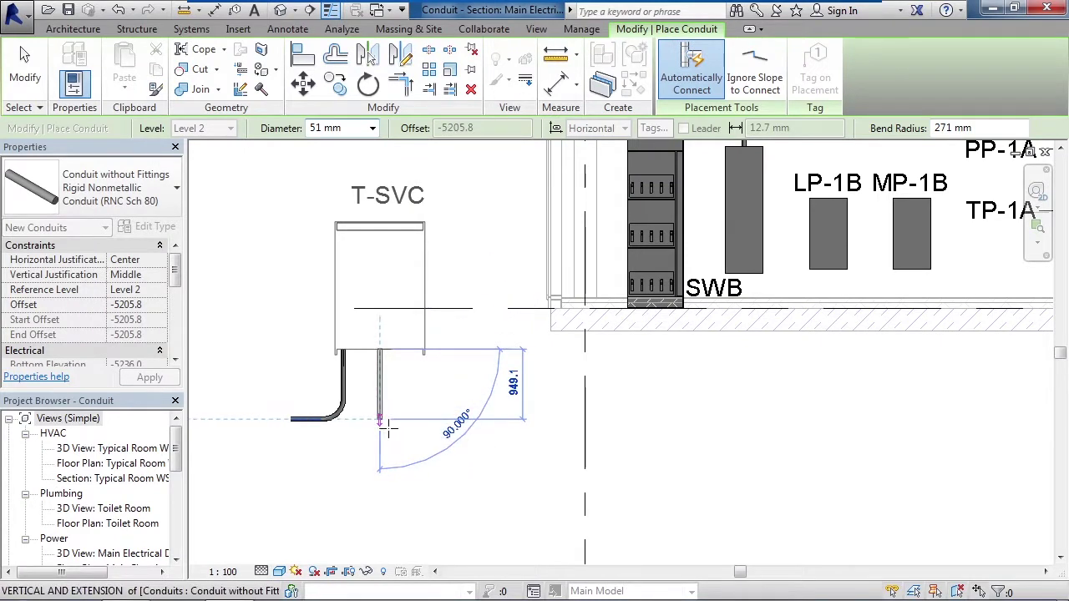
{"action": "left_click", "coordinate": [389, 425]}
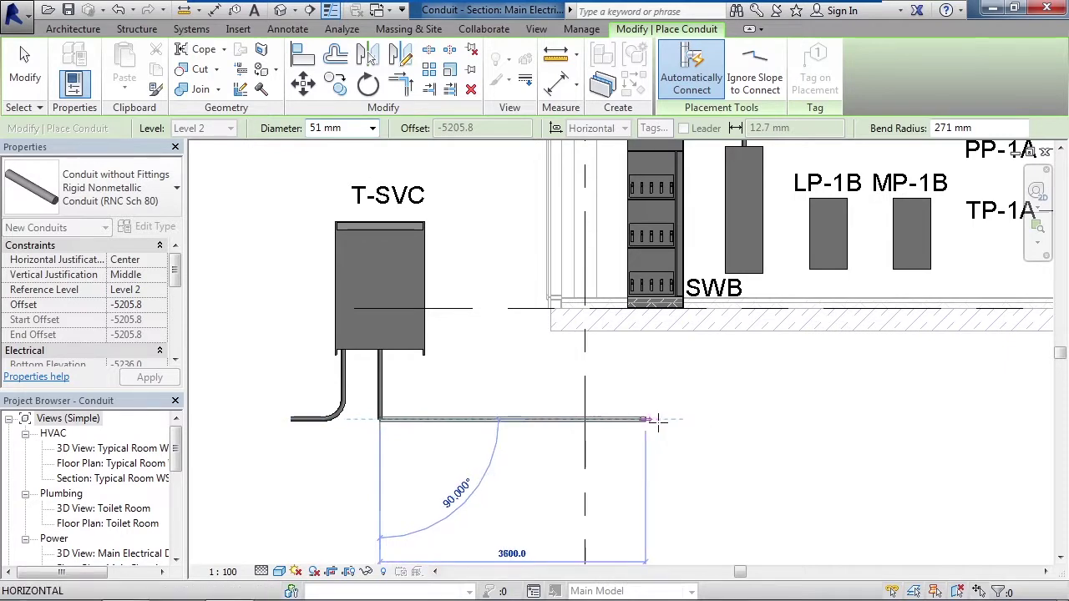
{"action": "left_click", "coordinate": [656, 419]}
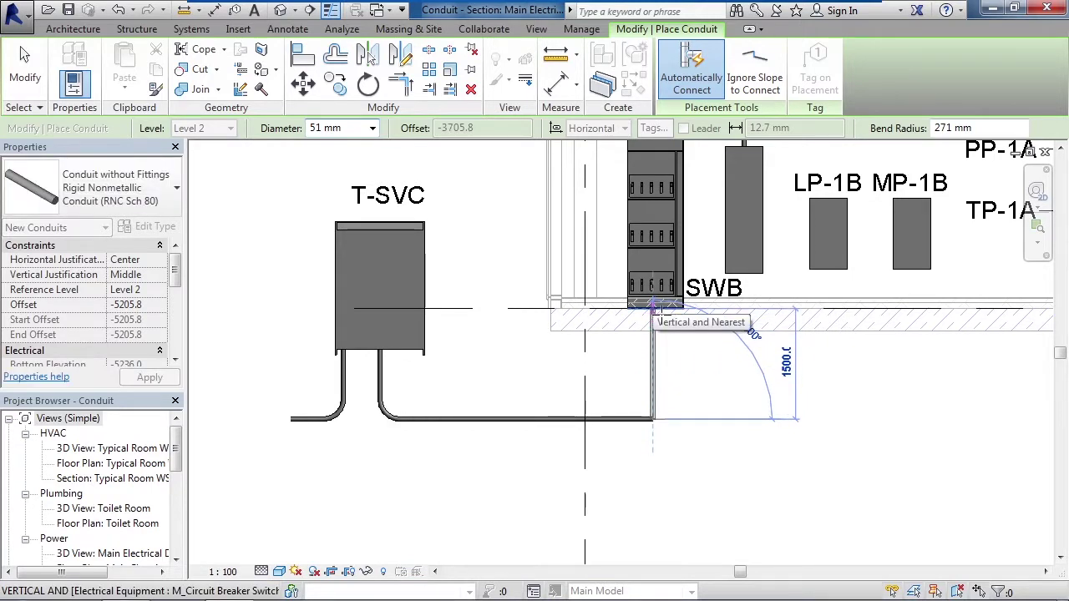
{"action": "scroll", "coordinate": [656, 309], "scroll_direction": "up", "scroll_amount": 3}
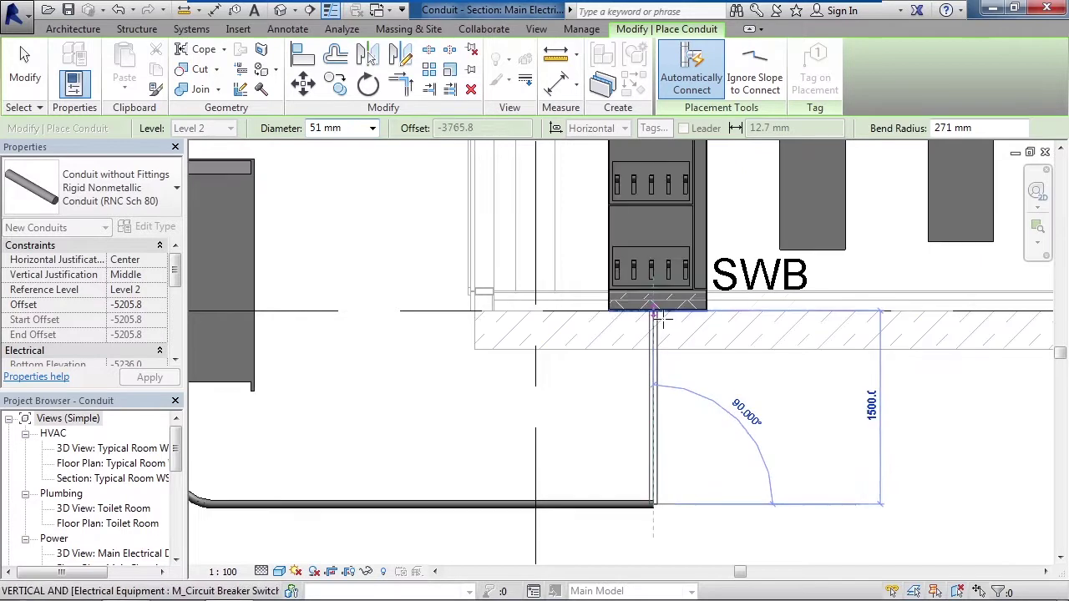
{"action": "left_click", "coordinate": [655, 311]}
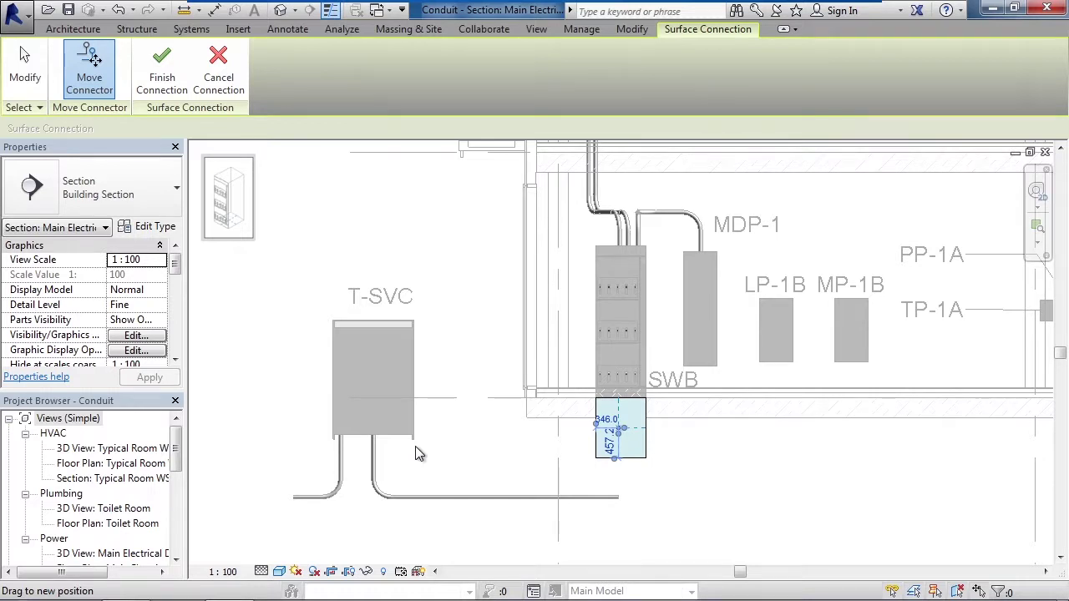
{"action": "left_click", "coordinate": [166, 89]}
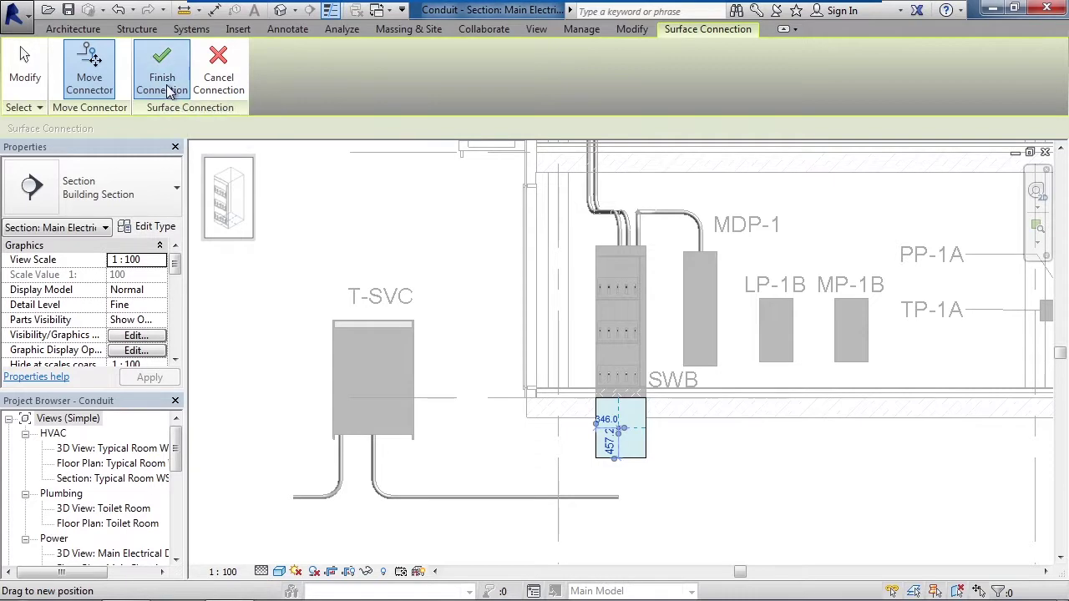
Step: Turn on Ignore Slope to Connect for conduit placement and end the Conduit command
{"action": "key", "text": "c"}
{"action": "key", "text": "n"}
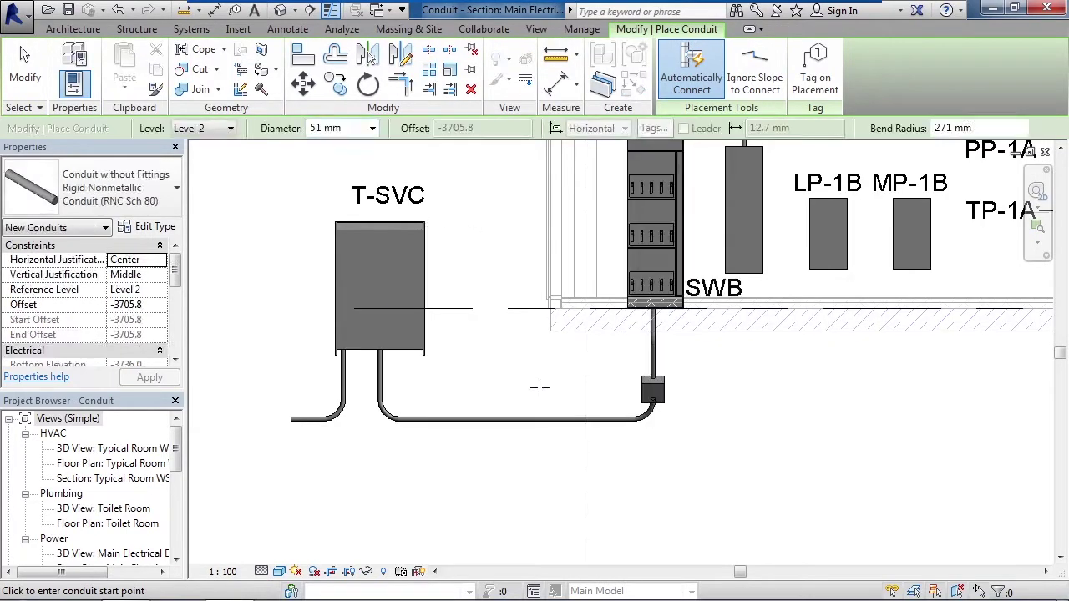
{"action": "scroll", "coordinate": [538, 386], "scroll_direction": "down", "scroll_amount": 1}
{"action": "scroll", "coordinate": [538, 387], "scroll_direction": "down", "scroll_amount": 2}
{"action": "middle_click_drag", "start_coordinate": [537, 382], "coordinate": [622, 451]}
{"action": "scroll", "coordinate": [735, 483], "scroll_direction": "up", "scroll_amount": 2}
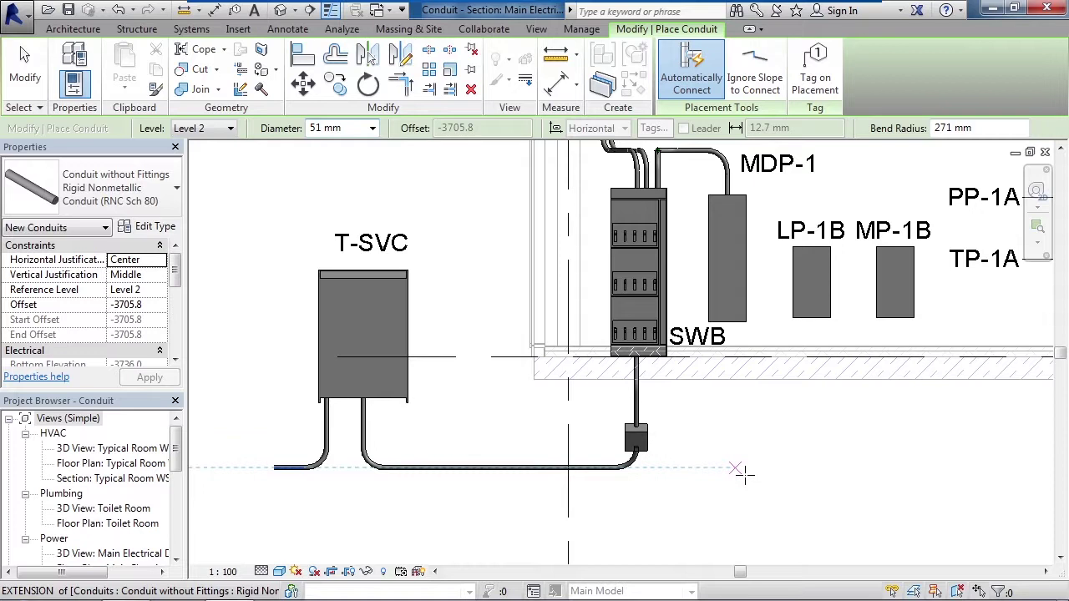
{"action": "left_click", "coordinate": [781, 92]}
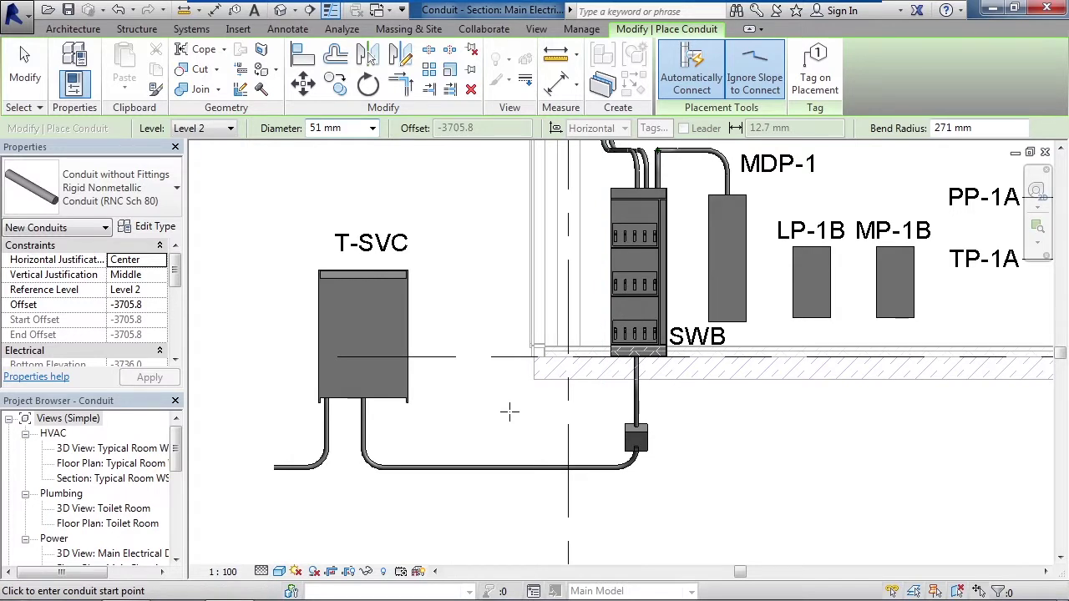
{"action": "left_click", "coordinate": [25, 67]}
Step: Examine the type properties of the horizontal conduit between T-SVC and SWB, including its standard and fittings, and deselect it
{"action": "left_click", "coordinate": [468, 469]}
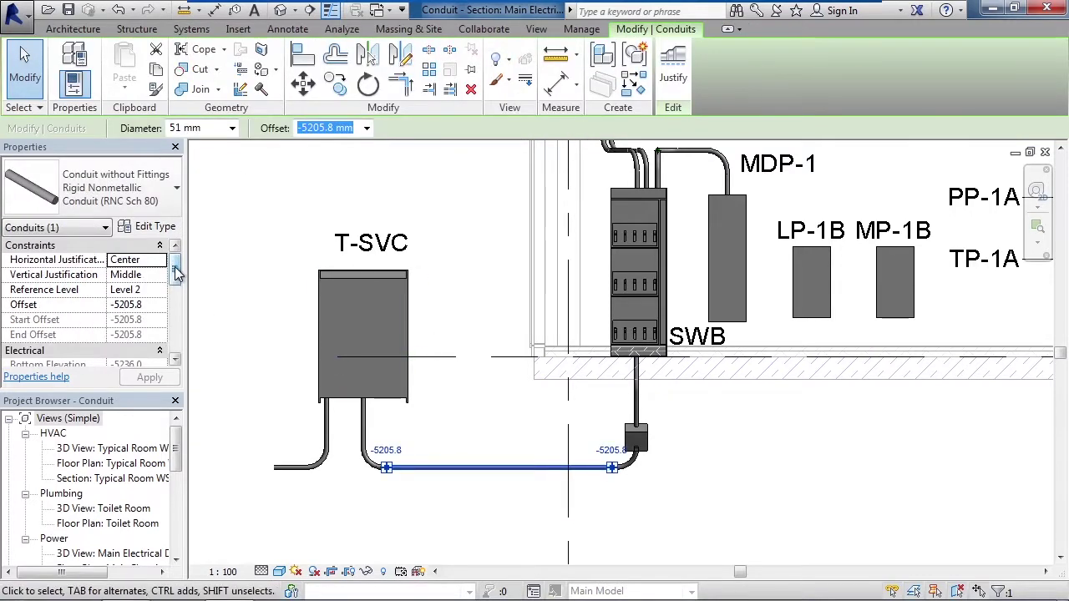
{"action": "scroll", "coordinate": [177, 280], "scroll_direction": "down", "scroll_amount": 1}
{"action": "mouse_move", "coordinate": [177, 279]}
{"action": "left_mouse_down"}
{"action": "mouse_move", "coordinate": [177, 338]}
{"action": "mouse_move", "coordinate": [175, 259]}
{"action": "left_mouse_up"}
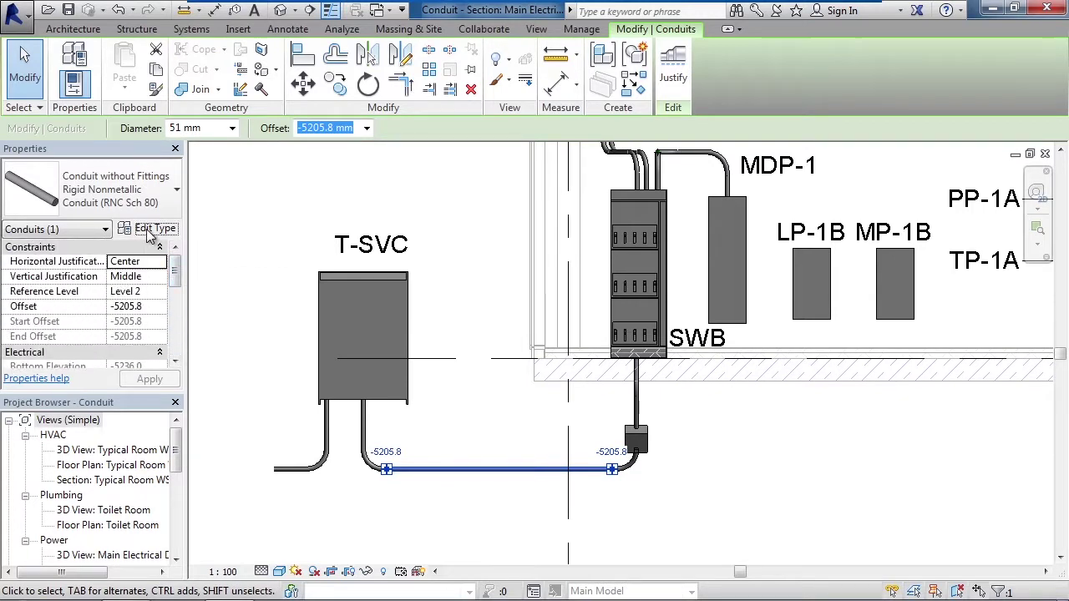
{"action": "left_click", "coordinate": [153, 229]}
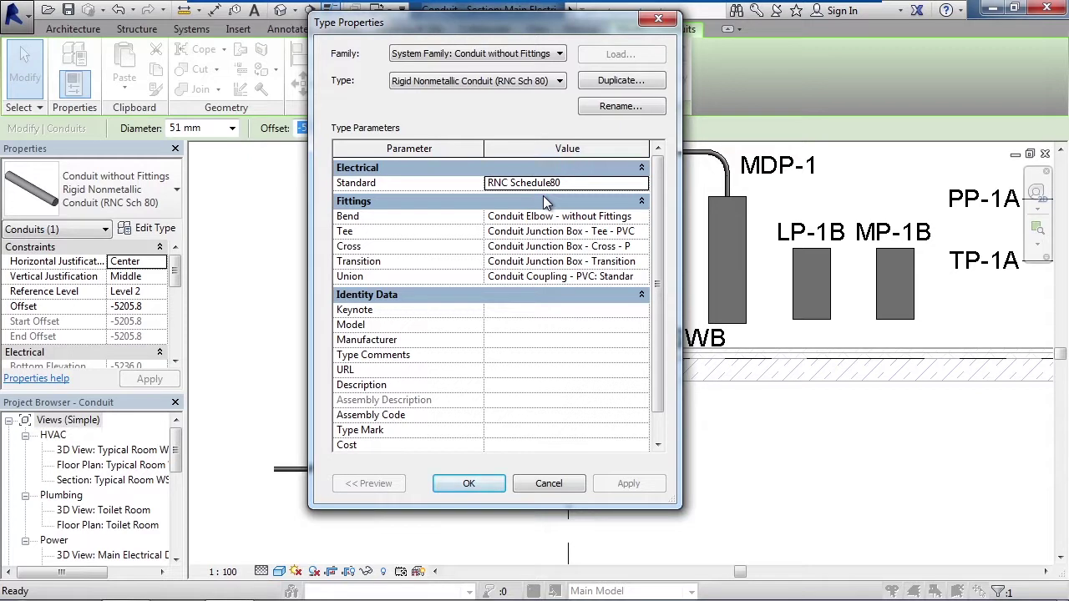
{"action": "left_click", "coordinate": [468, 483]}
{"action": "left_click", "coordinate": [777, 495]}
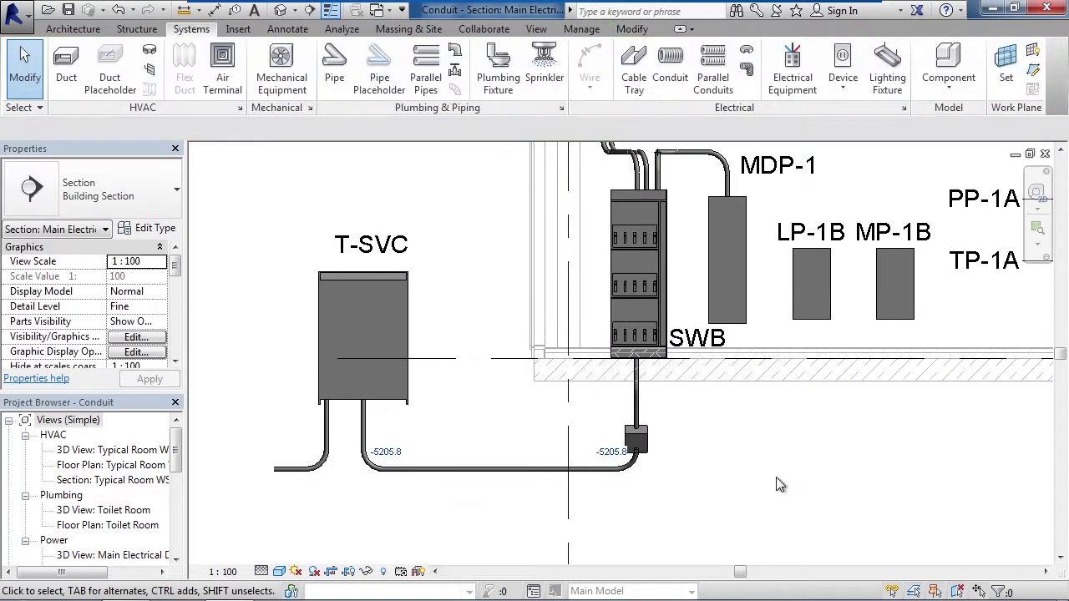